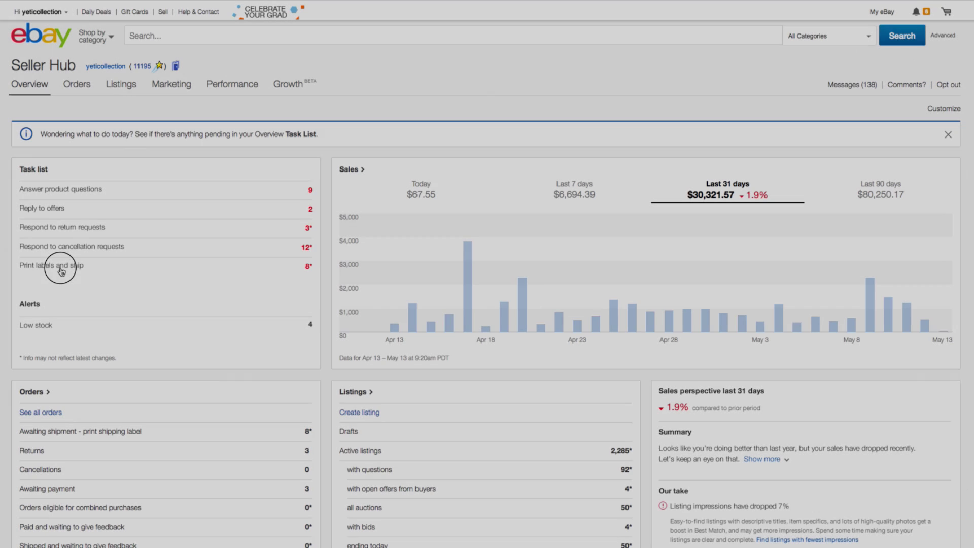
Step: Open the 8 orders awaiting shipment from the 'Print labels and ship' task
{"action": "left_click", "coordinate": [61, 267]}
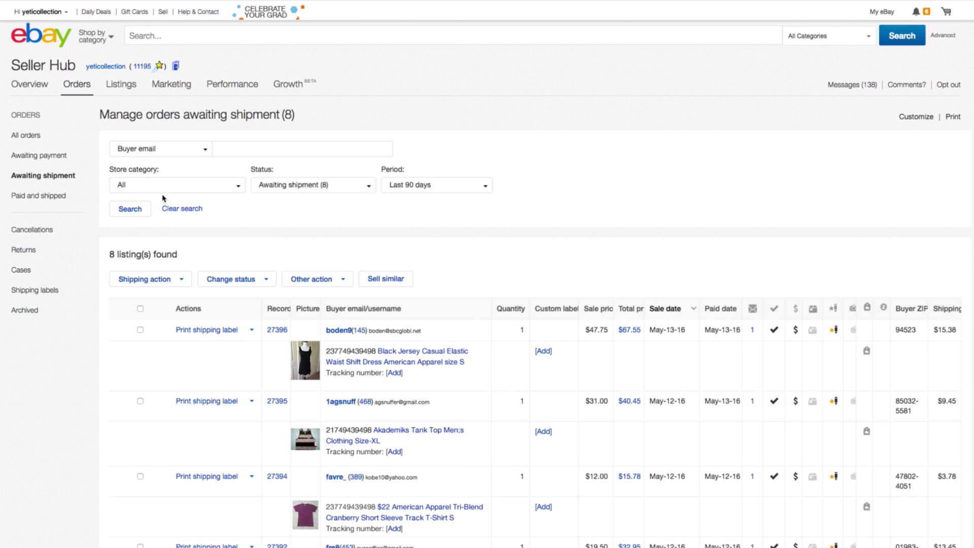
Step: Keep Status on awaiting shipment, set Period to 'Last 24 hours' and search
{"action": "left_click", "coordinate": [292, 192]}
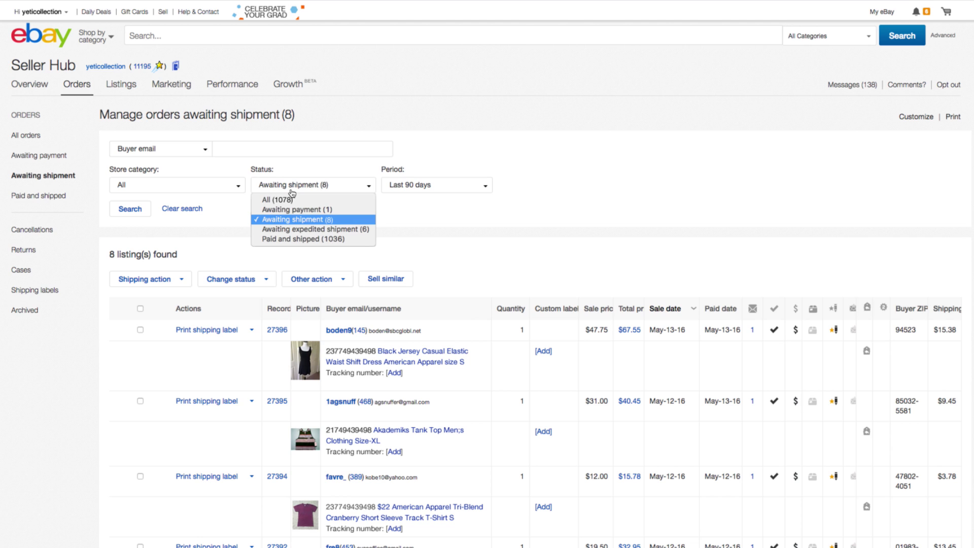
{"action": "left_click", "coordinate": [292, 192]}
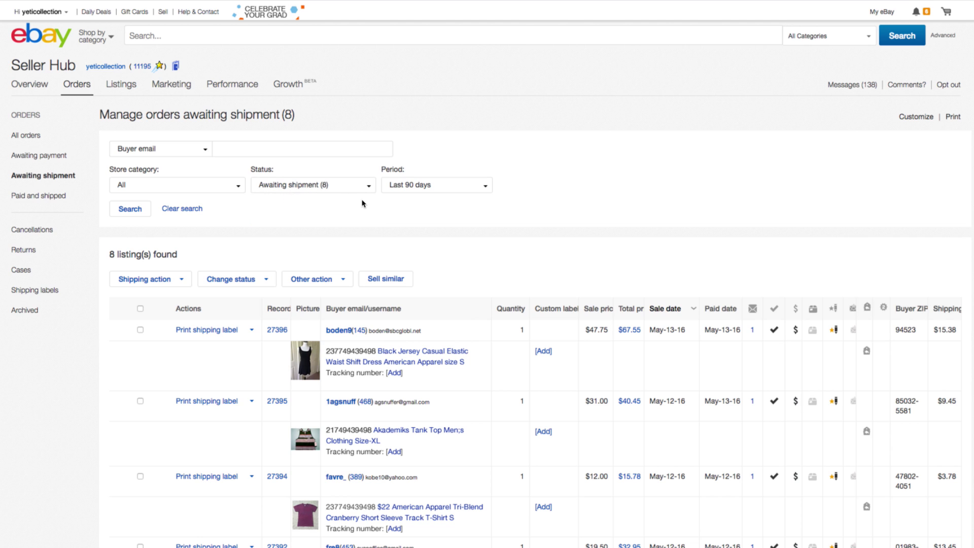
{"action": "left_click", "coordinate": [401, 186]}
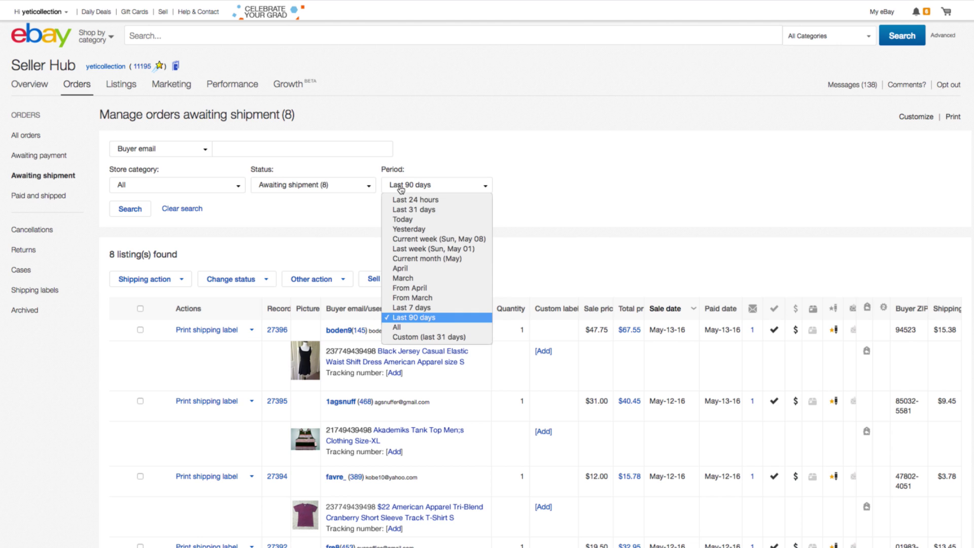
{"action": "left_click", "coordinate": [406, 201]}
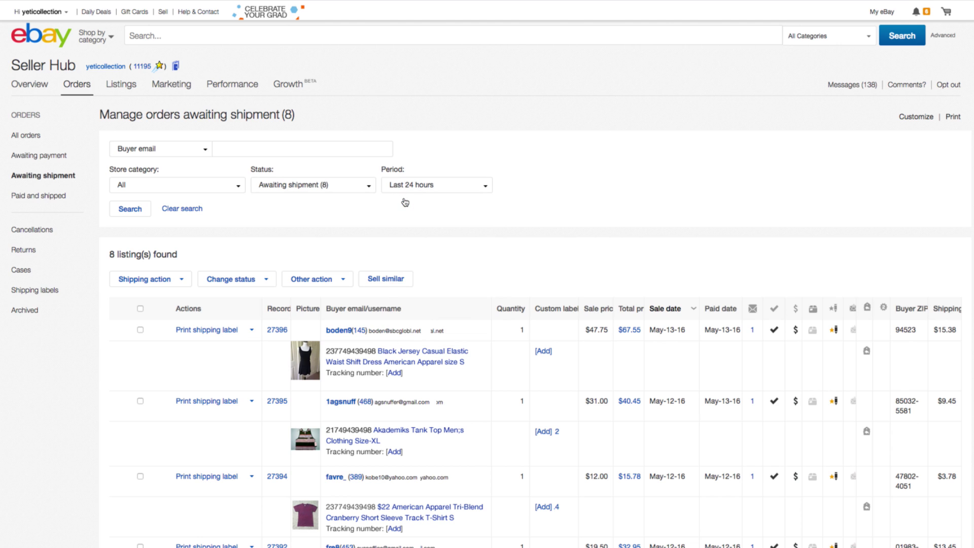
{"action": "left_click", "coordinate": [136, 209]}
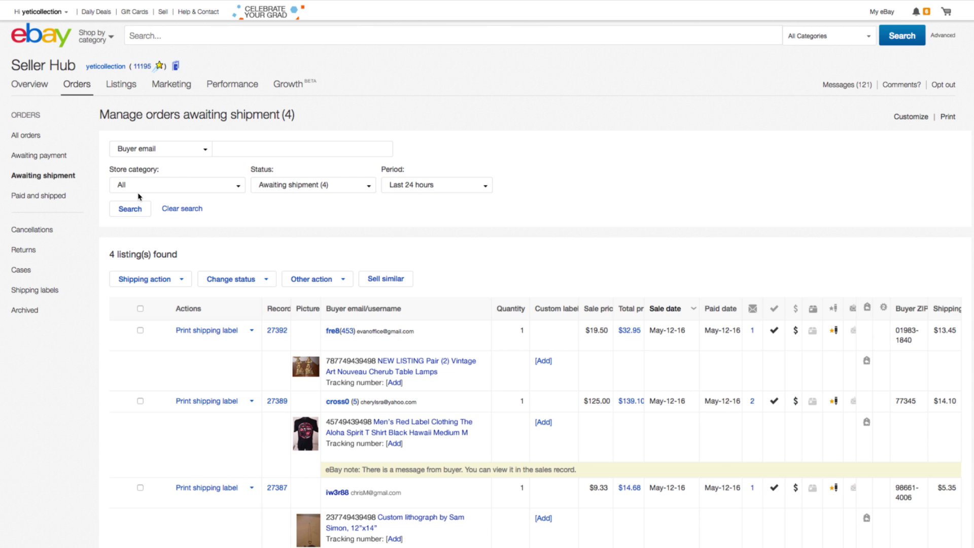
{"action": "left_click", "coordinate": [145, 149]}
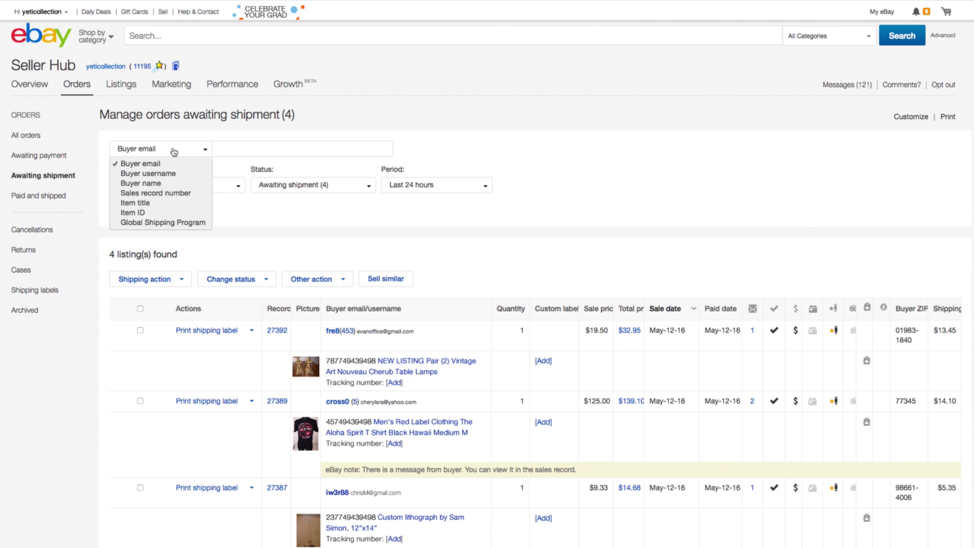
{"action": "left_click", "coordinate": [174, 151]}
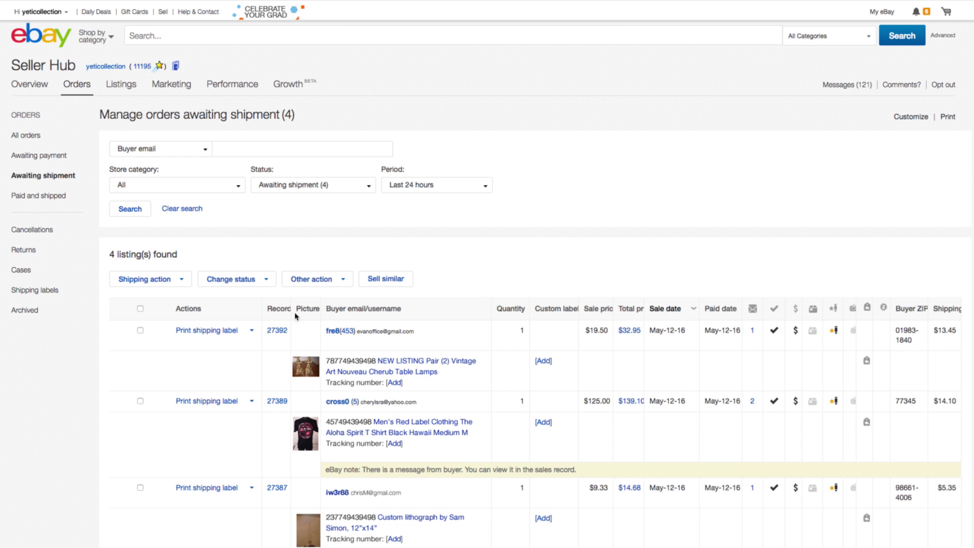
{"action": "left_click", "coordinate": [252, 330]}
Step: Tick the cherub table lamps and Aloha Spirit t-shirt orders, then review the Shipping and Other bulk actions
{"action": "left_click", "coordinate": [140, 331]}
{"action": "left_click", "coordinate": [141, 402]}
{"action": "left_click", "coordinate": [181, 281]}
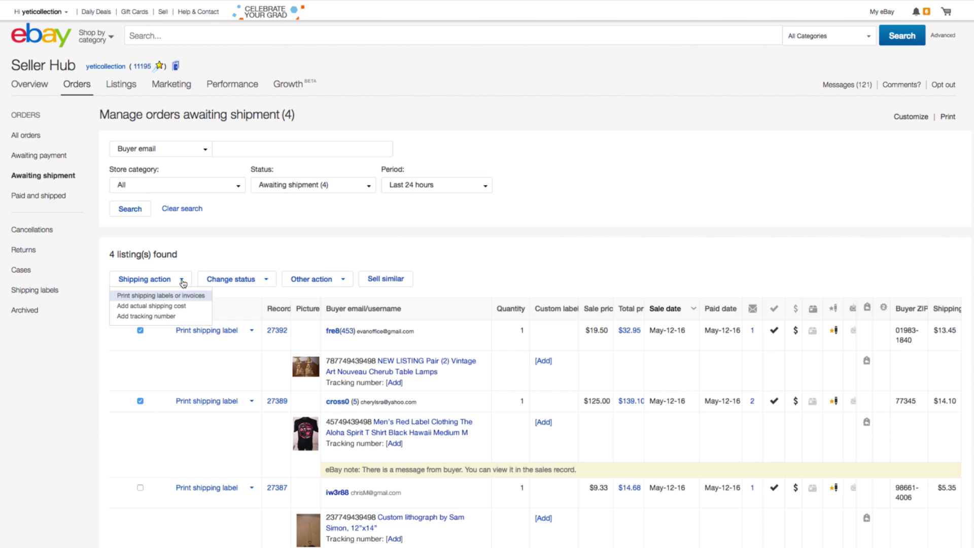
{"action": "left_click", "coordinate": [306, 280]}
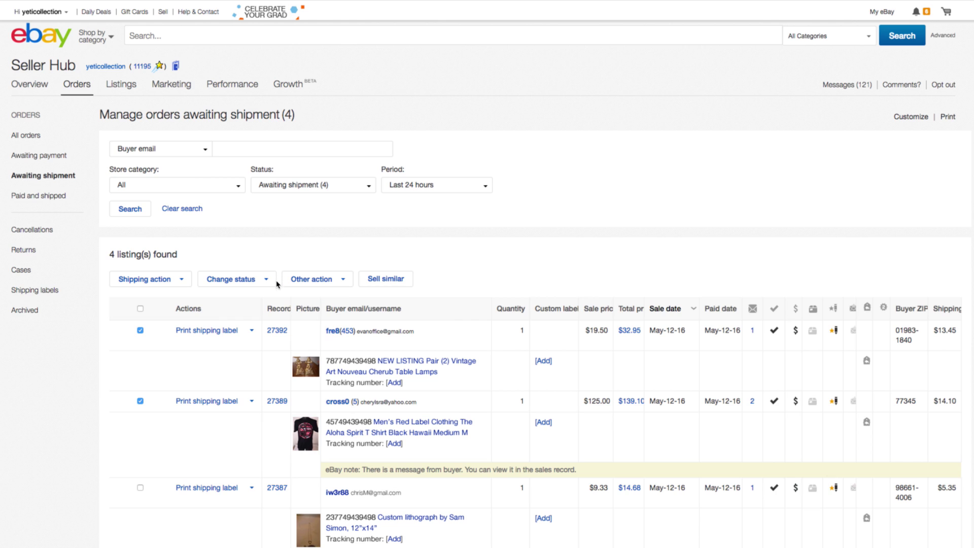
Step: Open the sales record for the Pink Pottery Barn wine glasses order
{"action": "left_click", "coordinate": [276, 331]}
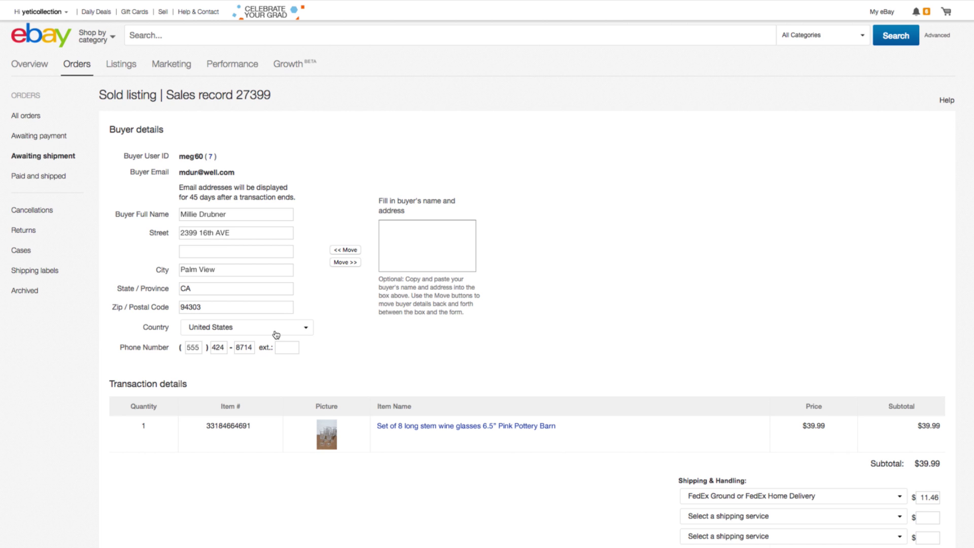
Step: Review the Hugo Boss shirt cancellation request, then return to the 12 open cancellations
{"action": "left_click", "coordinate": [49, 212]}
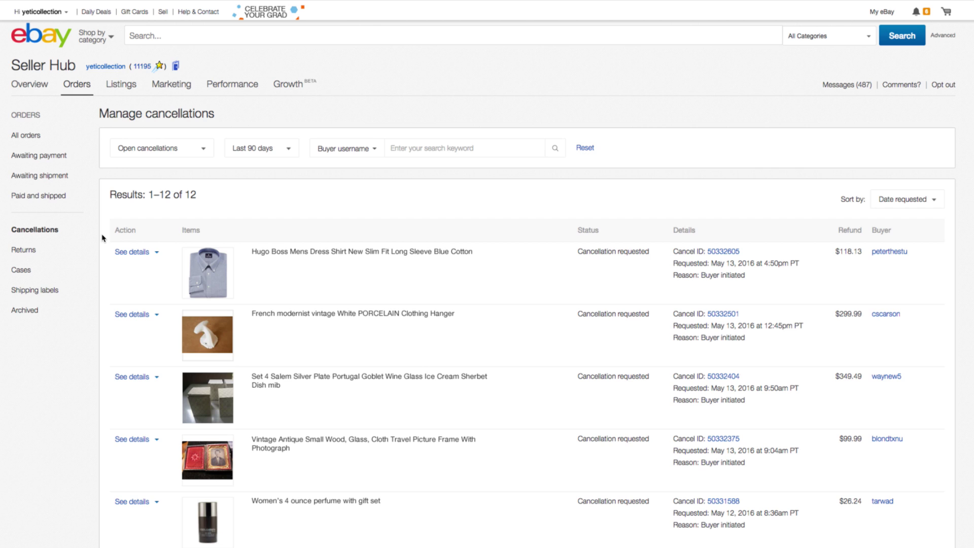
{"action": "left_click", "coordinate": [131, 254]}
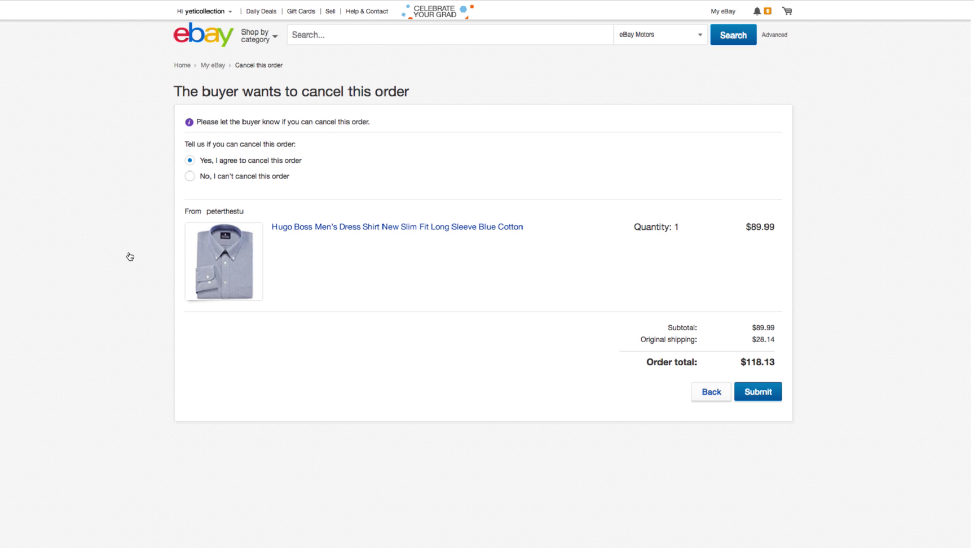
{"action": "scroll", "coordinate": [131, 257], "scroll_direction": "left", "scroll_amount": 5}
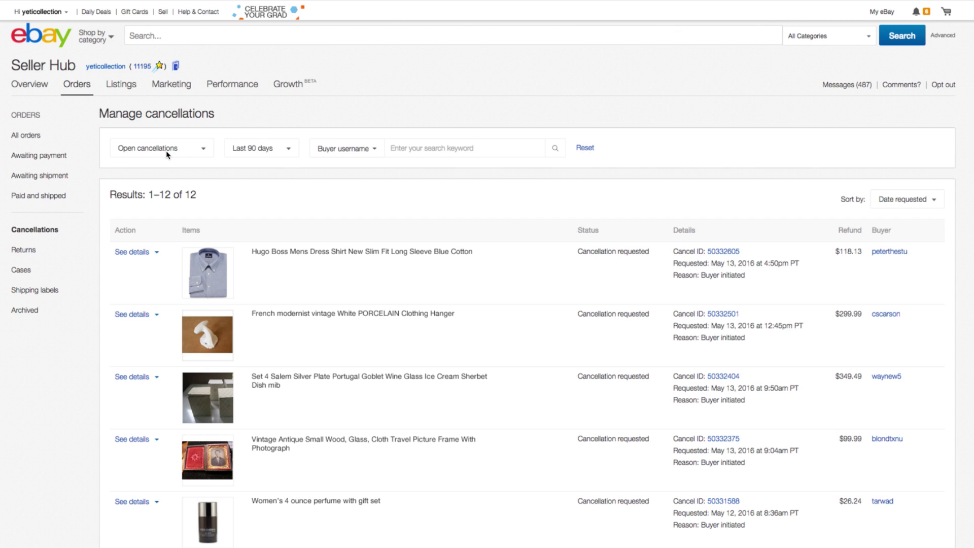
Step: Check the X-Men Blu-ray return details, then go back to the 3 open returns
{"action": "left_click", "coordinate": [25, 250]}
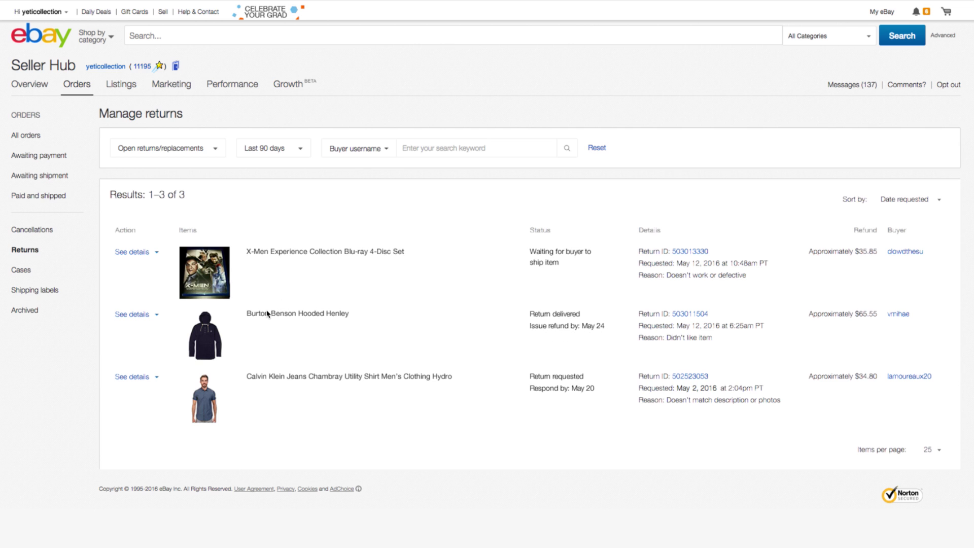
{"action": "left_click", "coordinate": [130, 253]}
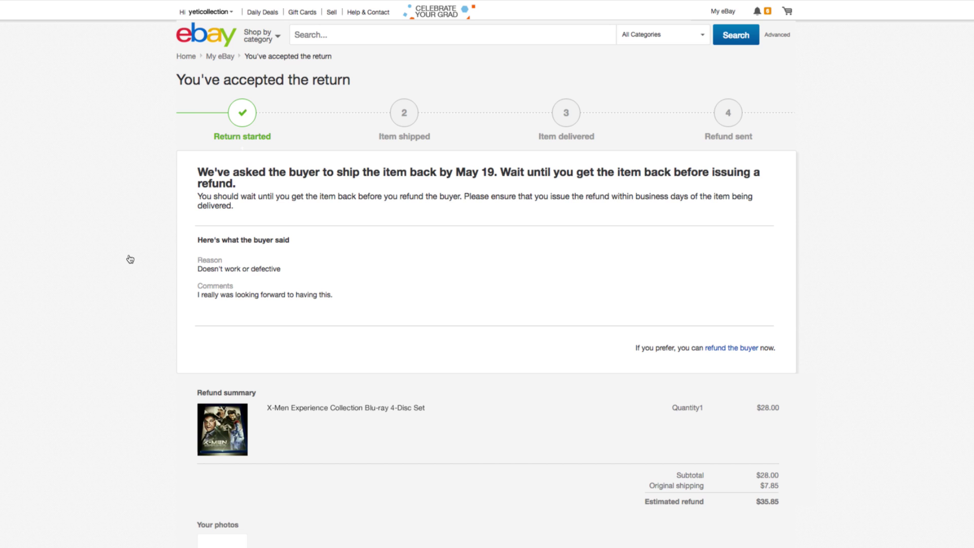
{"action": "scroll", "coordinate": [130, 260], "scroll_direction": "left", "scroll_amount": 5}
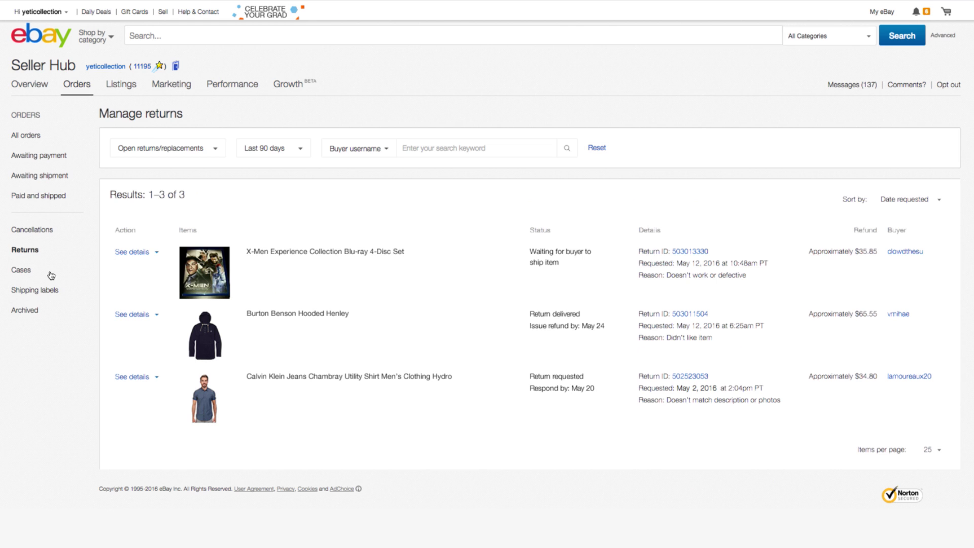
Step: Open the Resolution Center with the $50.00 Pepsi glass set unpaid-item case
{"action": "left_click", "coordinate": [26, 273]}
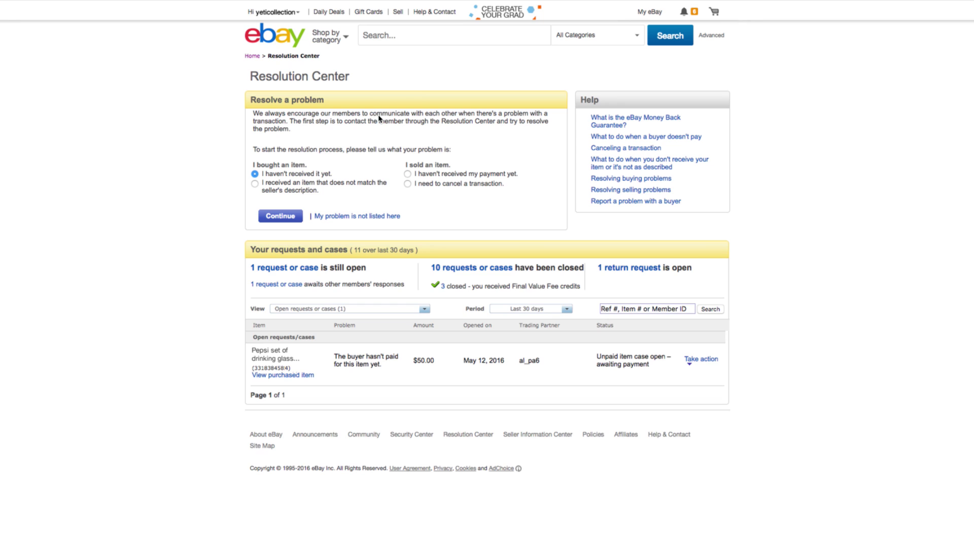
{"action": "mouse_move", "coordinate": [644, 15]}
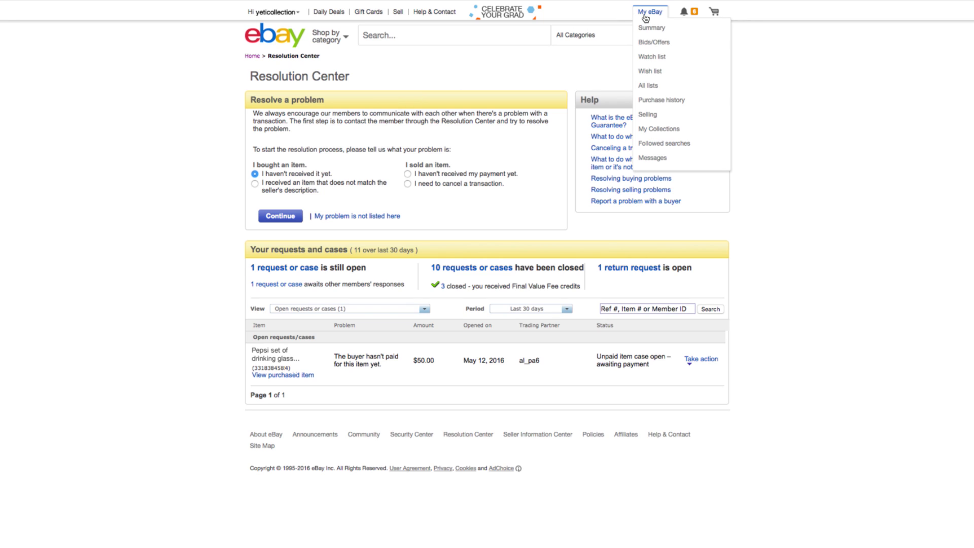
Step: Choose My eBay > Selling to reload the Seller Hub Overview
{"action": "left_click", "coordinate": [648, 115]}
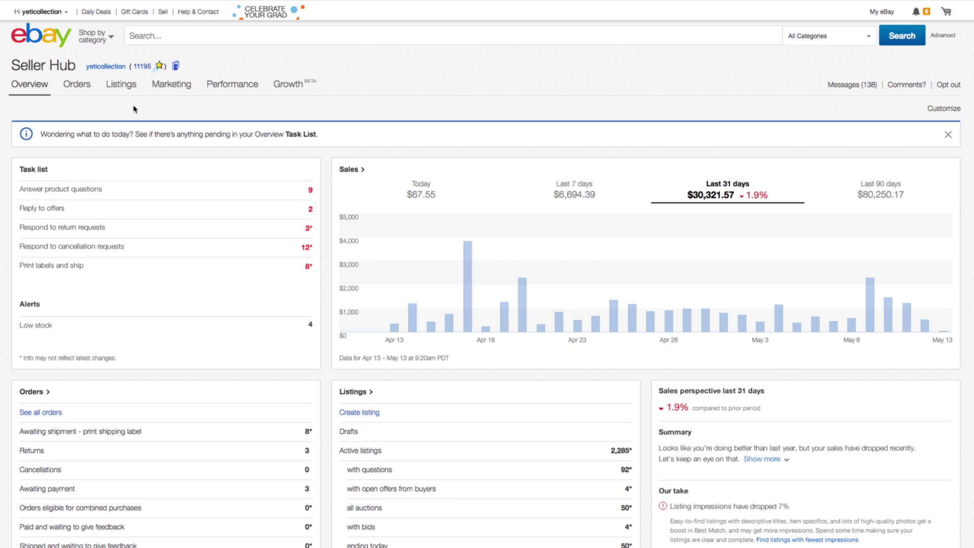
{"action": "mouse_move", "coordinate": [128, 89]}
Step: Open the 2,313 active listings and browse the store category, status and format filters
{"action": "left_click", "coordinate": [361, 456]}
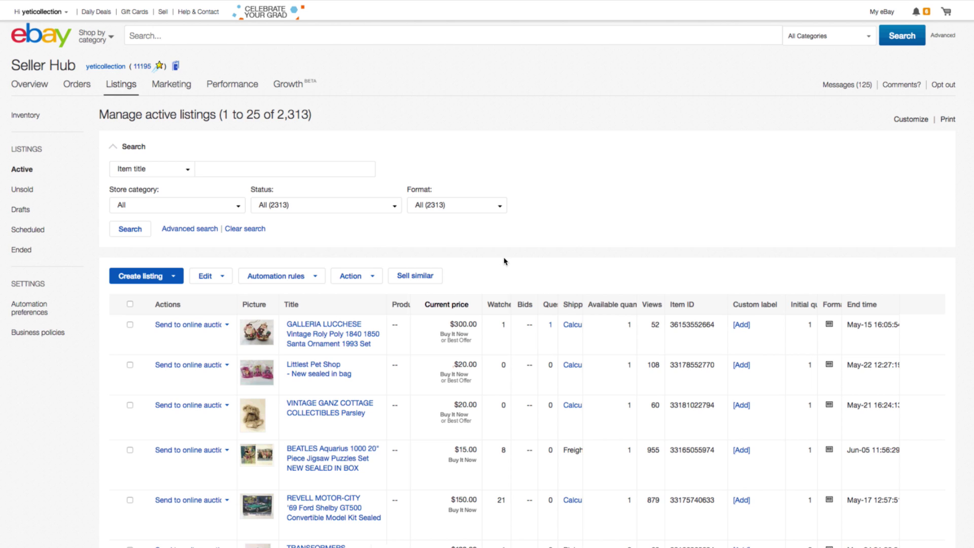
{"action": "left_click", "coordinate": [178, 210]}
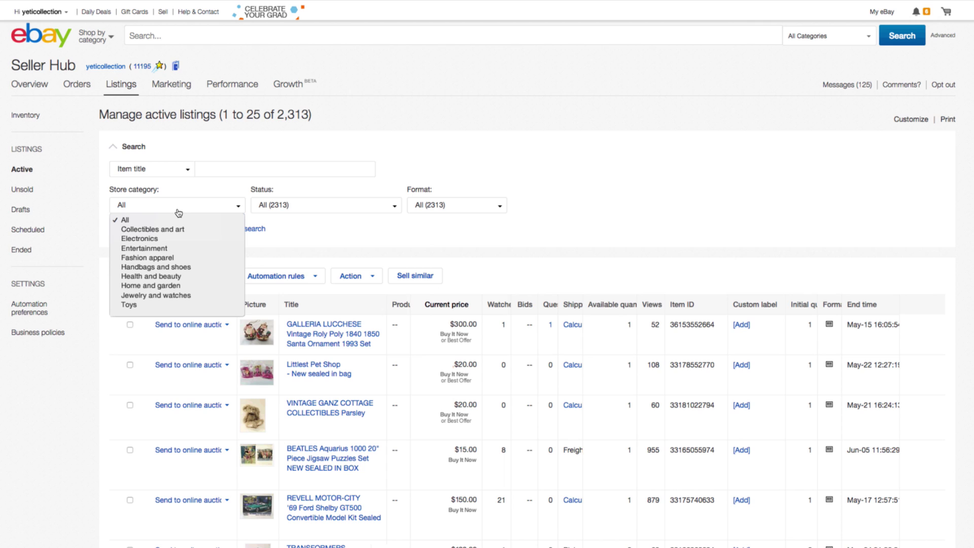
{"action": "left_click", "coordinate": [296, 205]}
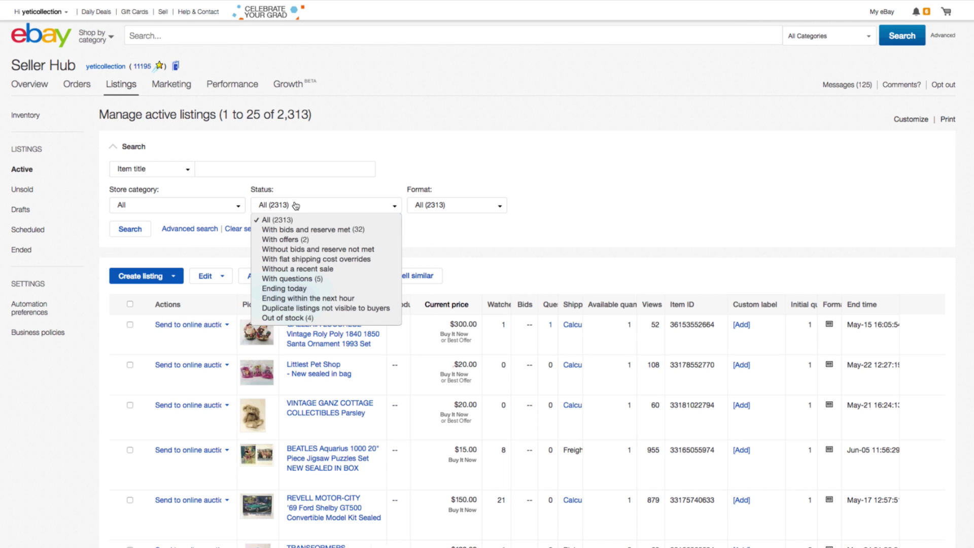
{"action": "left_click", "coordinate": [417, 204]}
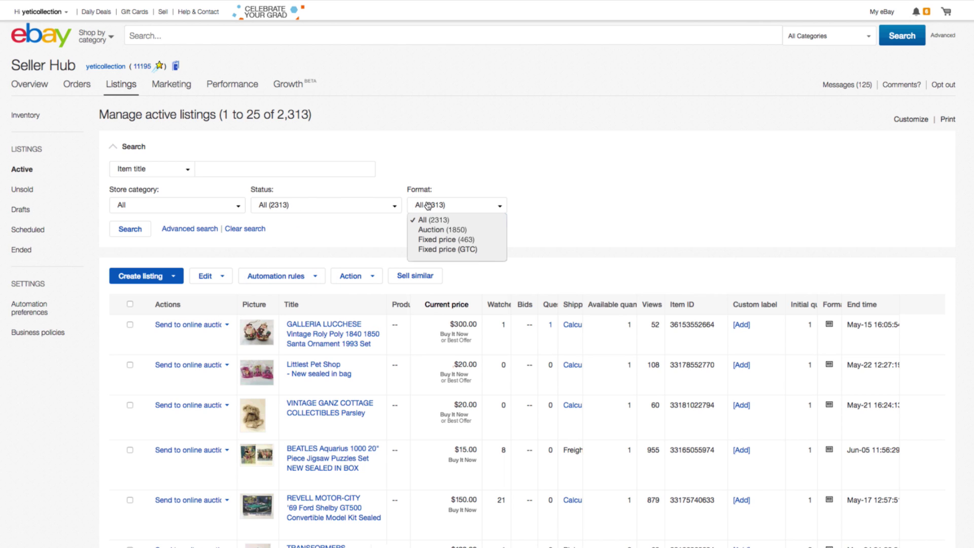
{"action": "left_click", "coordinate": [428, 205]}
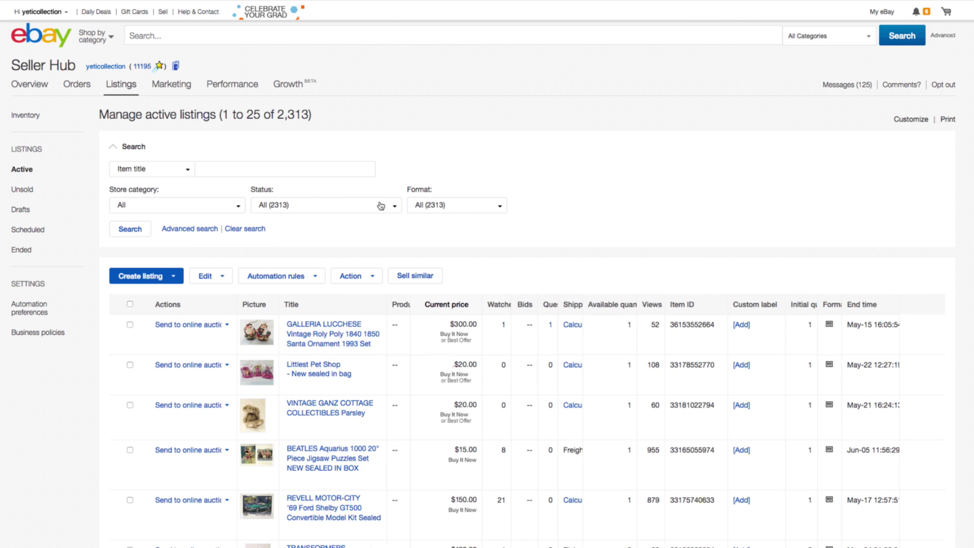
Step: Expand advanced search, switch back to basic search, and show the Create listing options
{"action": "left_click", "coordinate": [200, 229]}
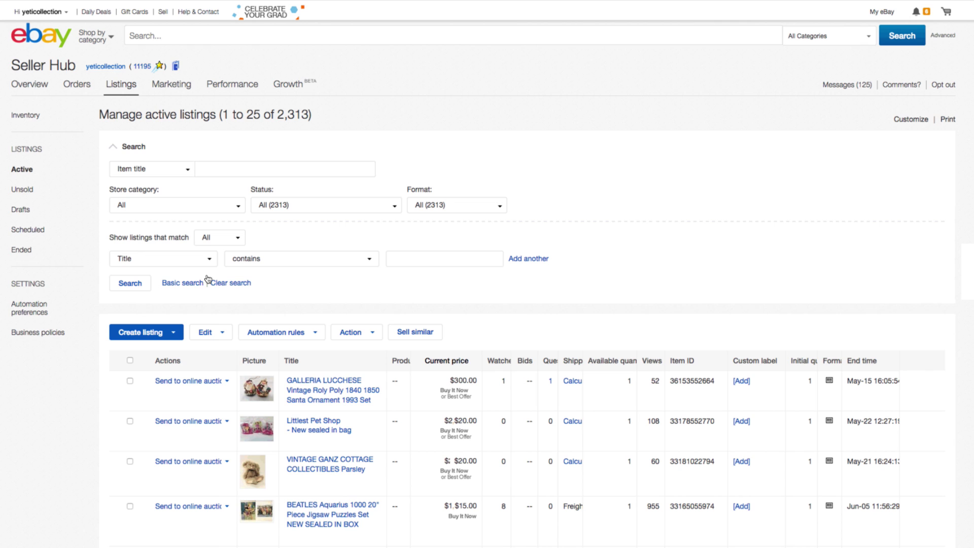
{"action": "left_click", "coordinate": [182, 283]}
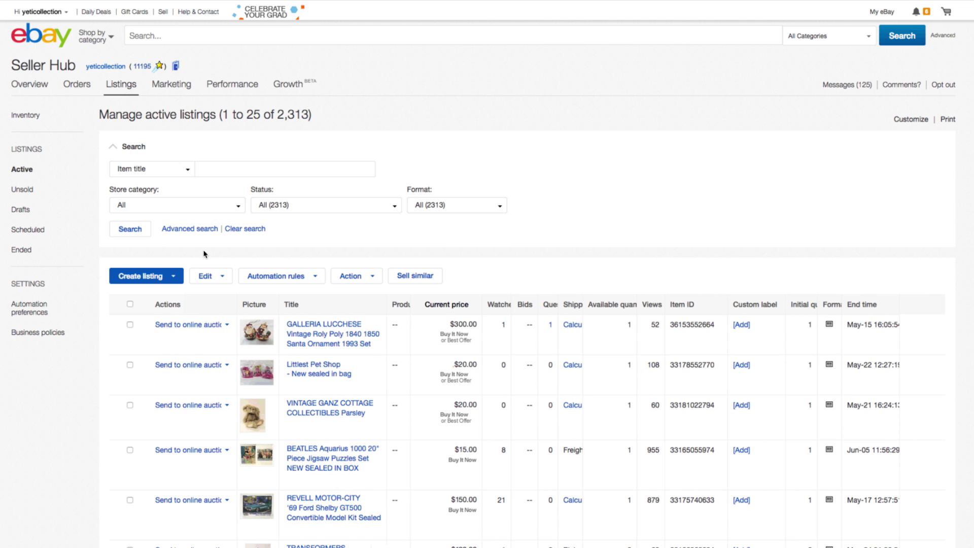
{"action": "left_click", "coordinate": [176, 272]}
Step: Start a single listing, glance at Latest drafts, and search 'iphone' for iPhone 6 matches
{"action": "left_click", "coordinate": [134, 294]}
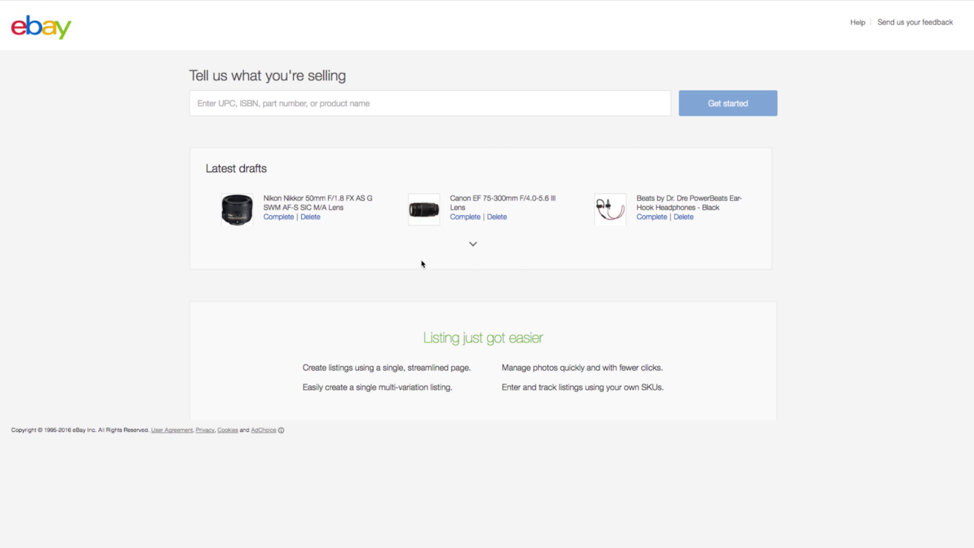
{"action": "left_click", "coordinate": [473, 245]}
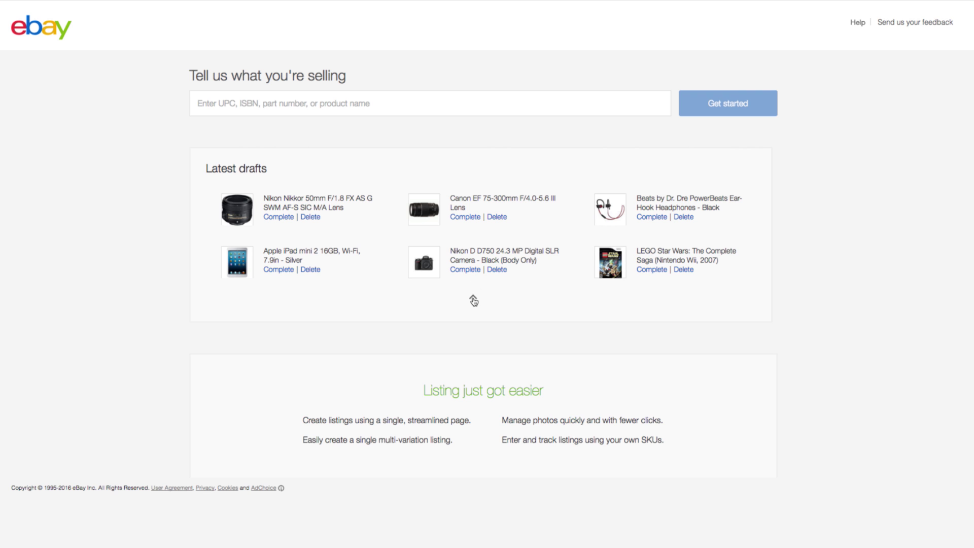
{"action": "left_click", "coordinate": [473, 300]}
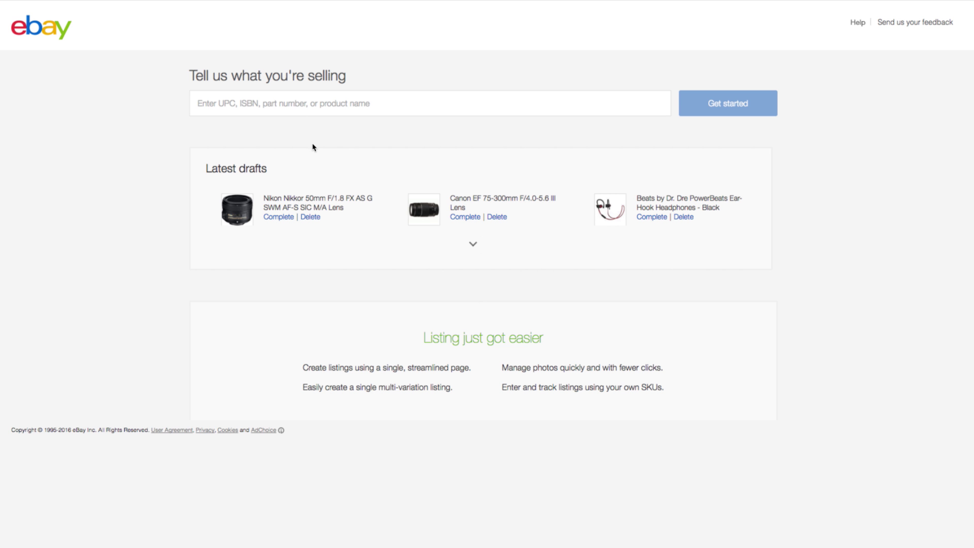
{"action": "left_click", "coordinate": [280, 106]}
{"action": "type", "text": "iphone"}
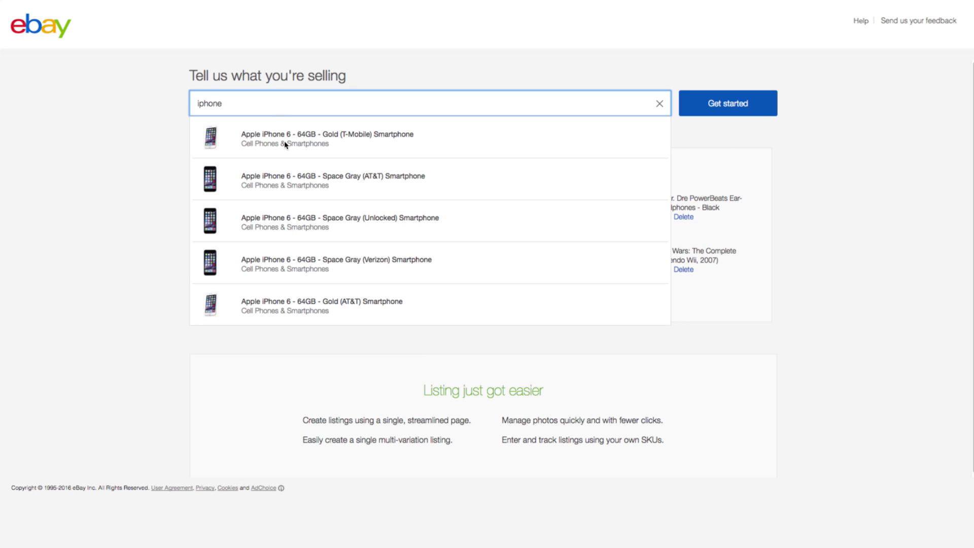
Step: Choose the Apple iPhone 6 64GB Space Gray (AT&T) product, list it at $599.99, and finish
{"action": "left_click", "coordinate": [313, 180]}
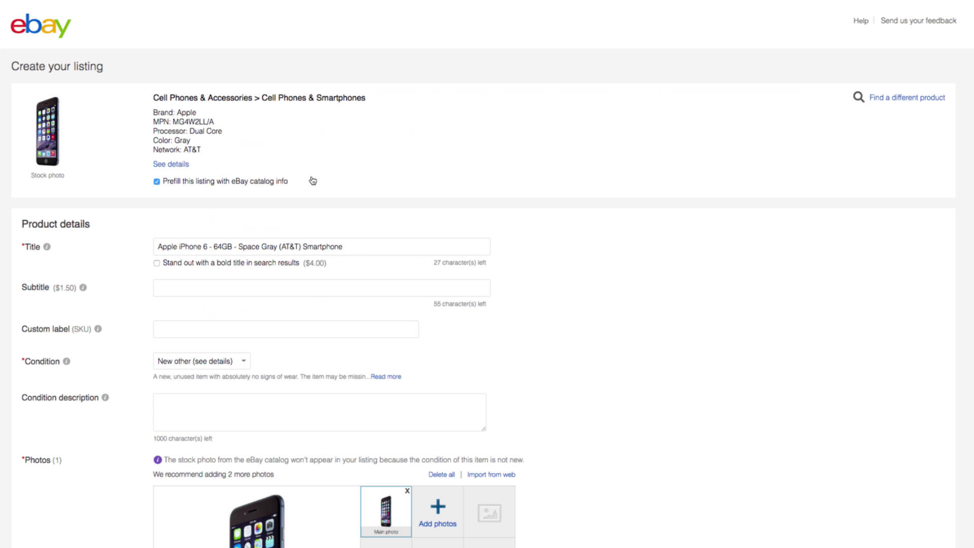
{"action": "scroll", "coordinate": [313, 180], "scroll_direction": "down", "scroll_amount": 10}
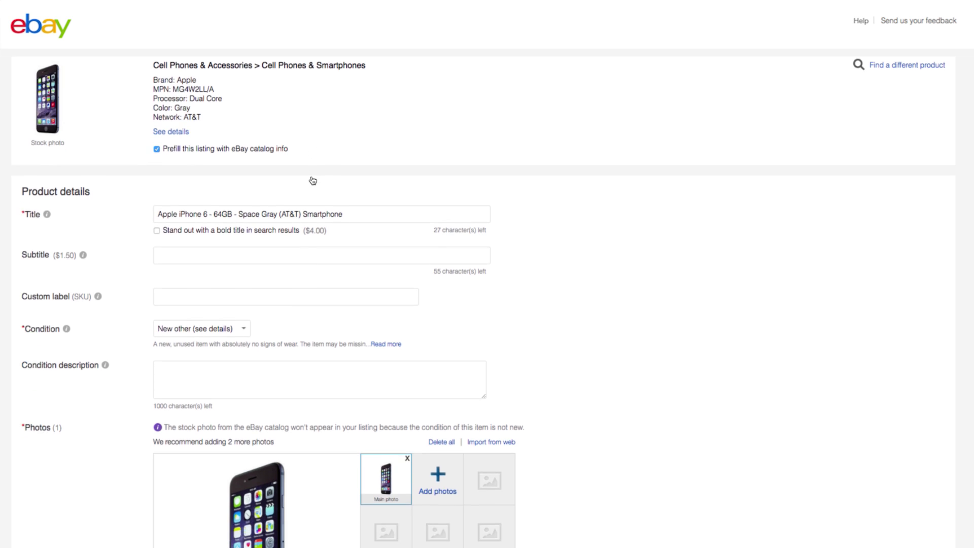
{"action": "scroll", "coordinate": [313, 180], "scroll_direction": "down", "scroll_amount": 18}
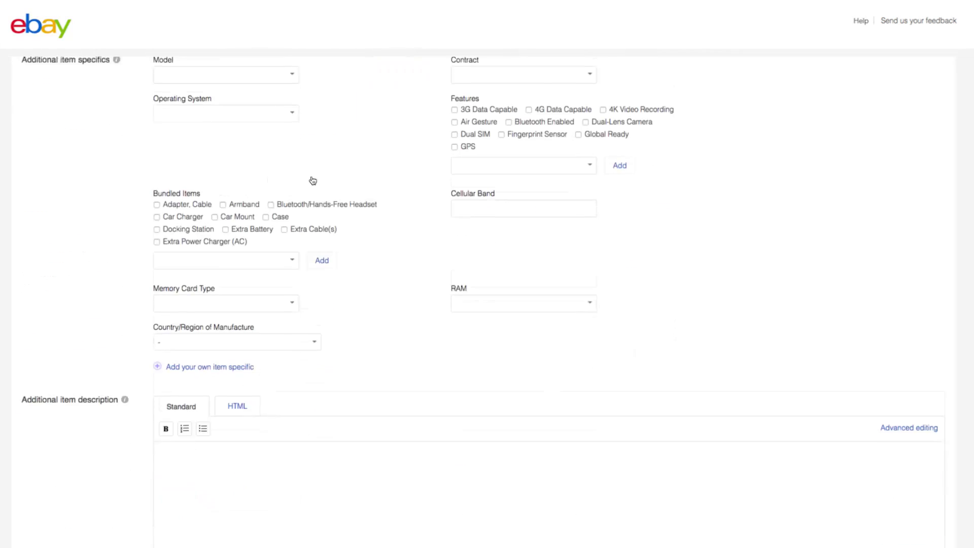
{"action": "scroll", "coordinate": [313, 181], "scroll_direction": "down", "scroll_amount": 3}
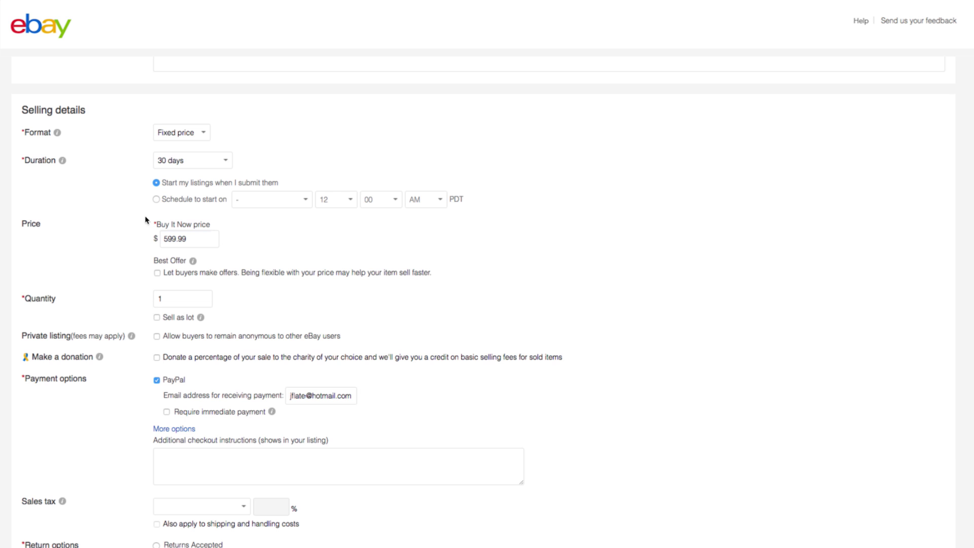
{"action": "scroll", "coordinate": [143, 227], "scroll_direction": "down", "scroll_amount": 11}
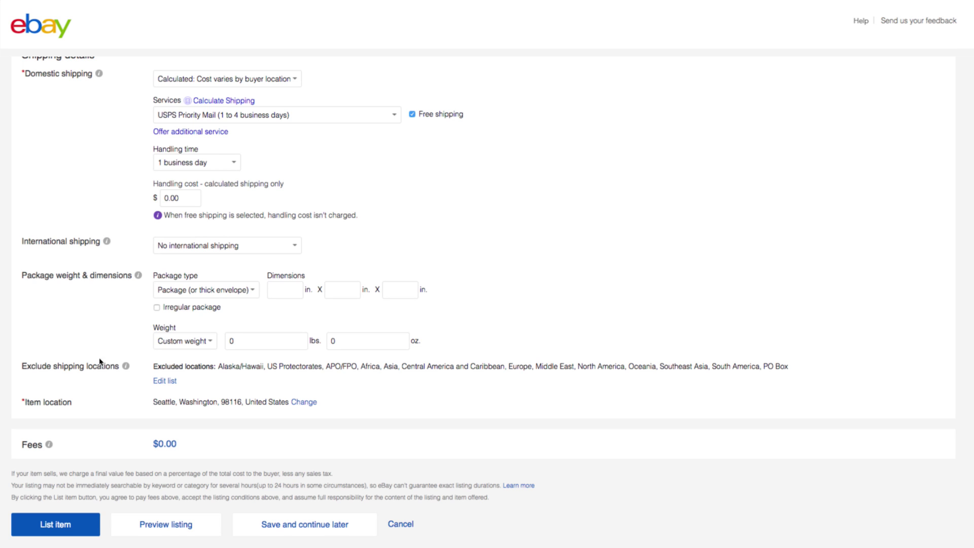
{"action": "left_click", "coordinate": [71, 525]}
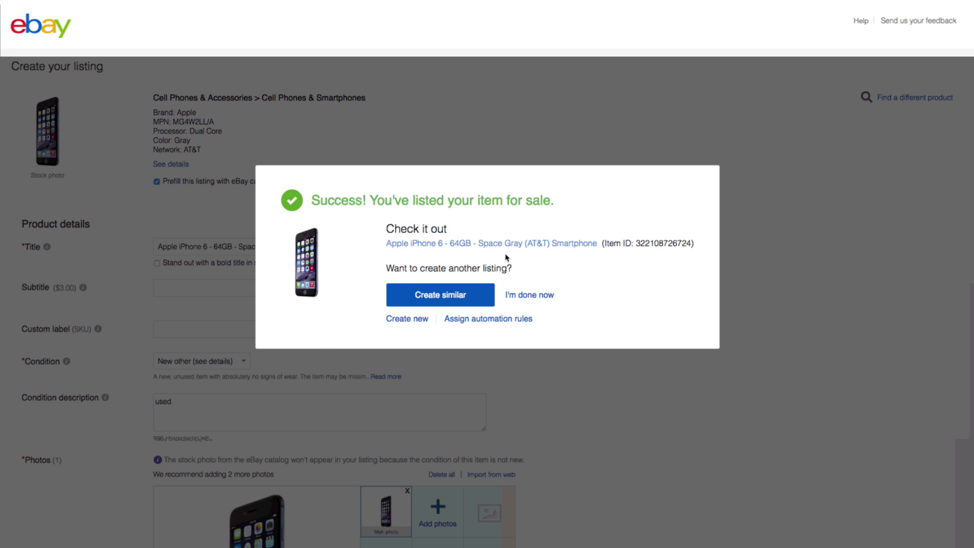
{"action": "left_click", "coordinate": [529, 297]}
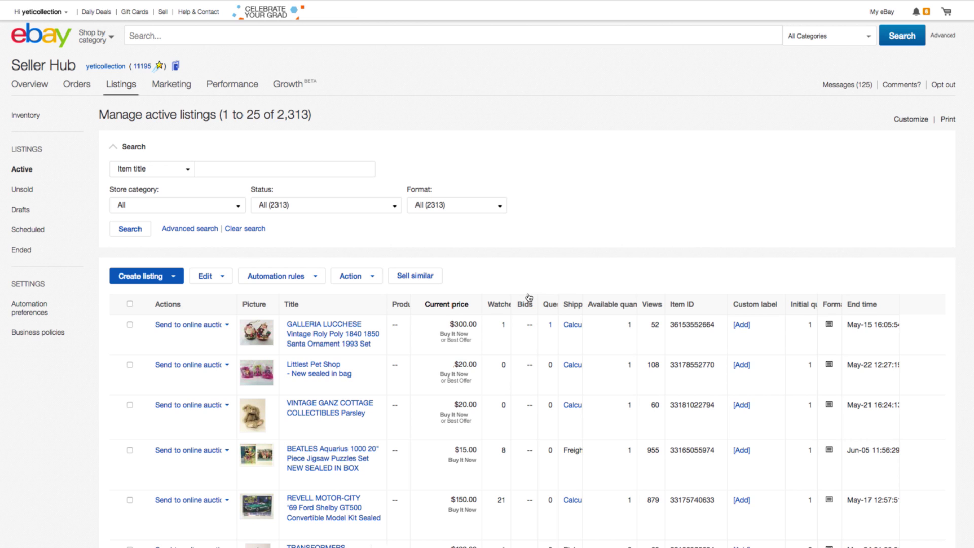
Step: Browse the Unsold, Drafts and Scheduled listing pages, ending on the 1,781 ended listings
{"action": "left_click", "coordinate": [32, 192]}
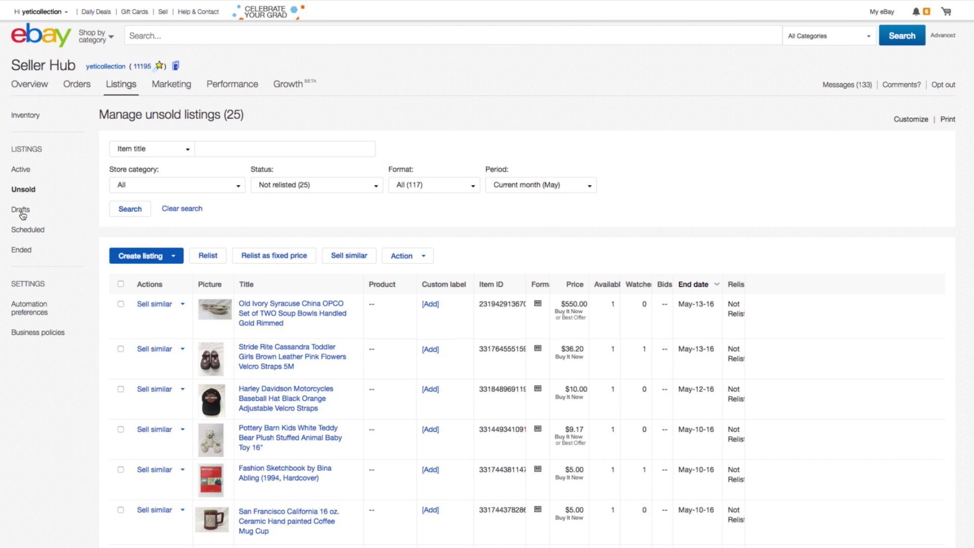
{"action": "left_click", "coordinate": [22, 213]}
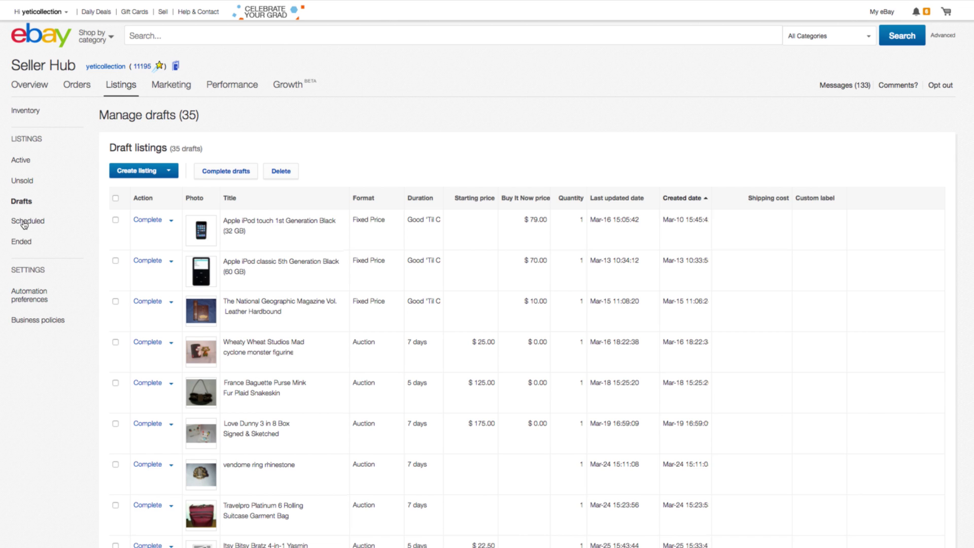
{"action": "left_click", "coordinate": [24, 222]}
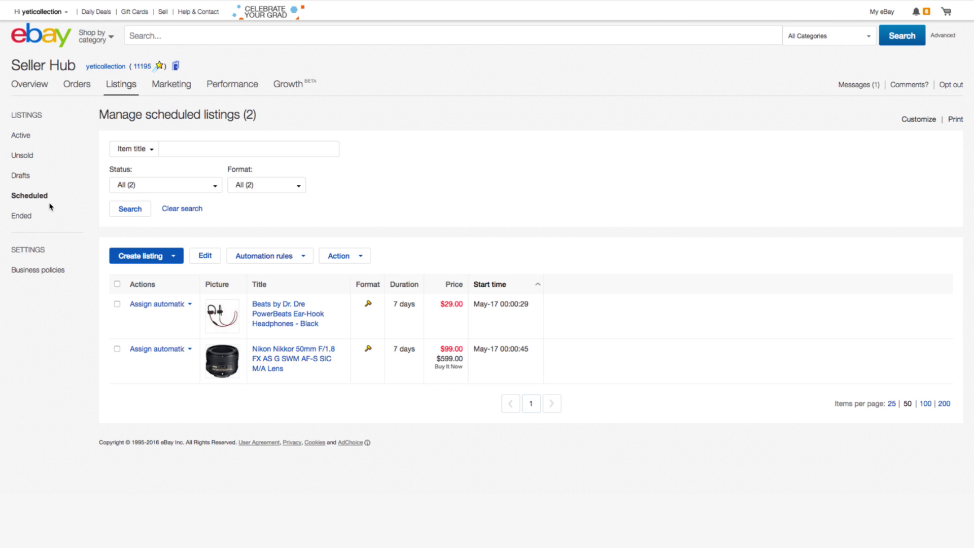
{"action": "left_click", "coordinate": [25, 217]}
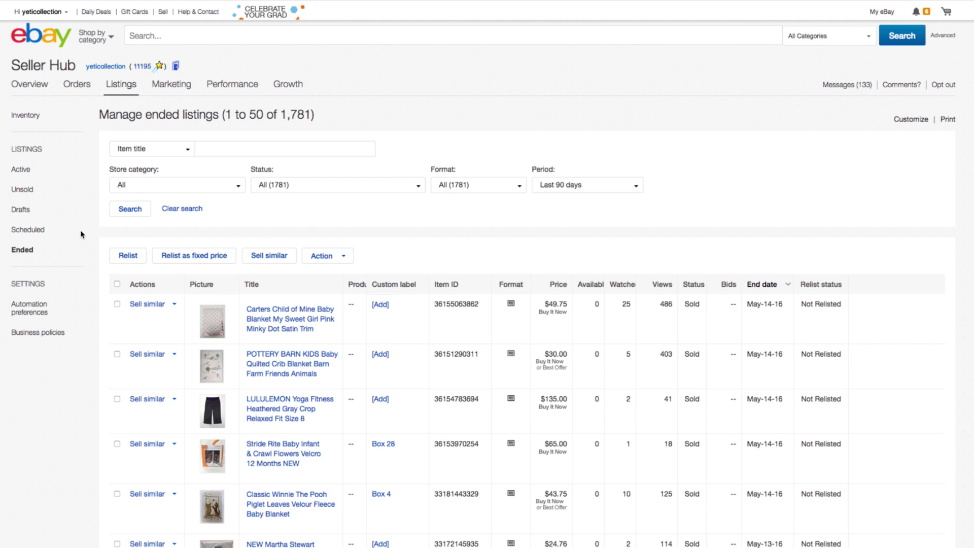
Step: Go to the Overview dashboard and scroll through its sales, orders and listings figures
{"action": "left_click", "coordinate": [28, 87]}
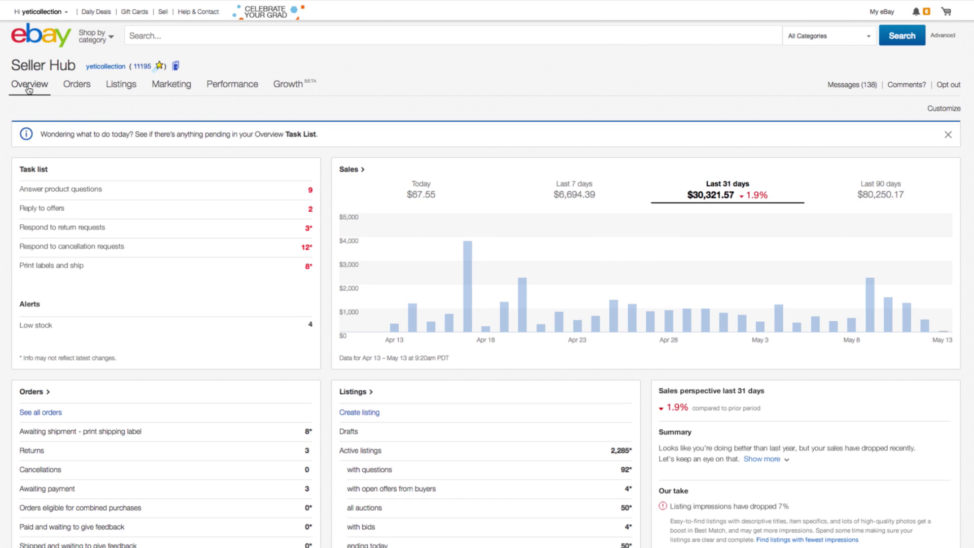
{"action": "scroll", "coordinate": [28, 90], "scroll_direction": "down", "scroll_amount": 2}
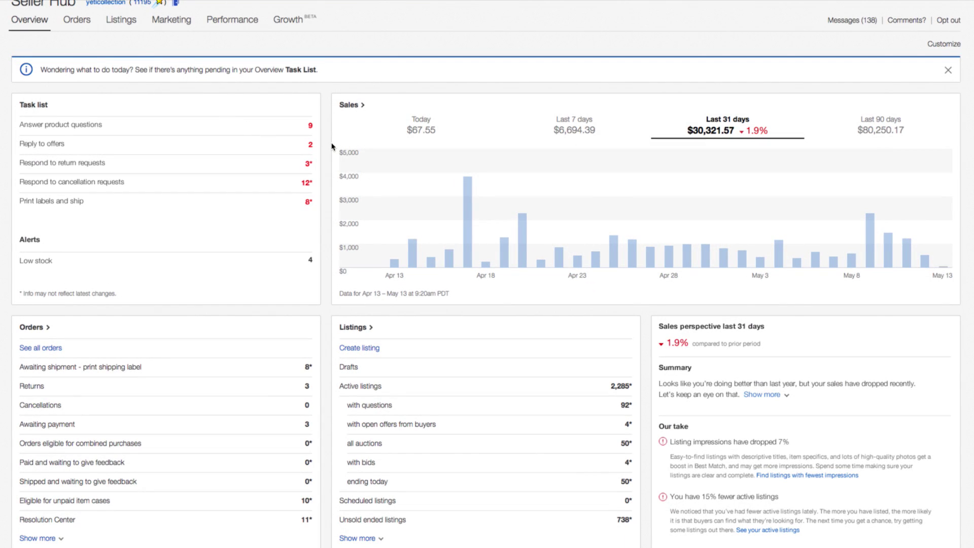
{"action": "scroll", "coordinate": [333, 147], "scroll_direction": "down", "scroll_amount": 3}
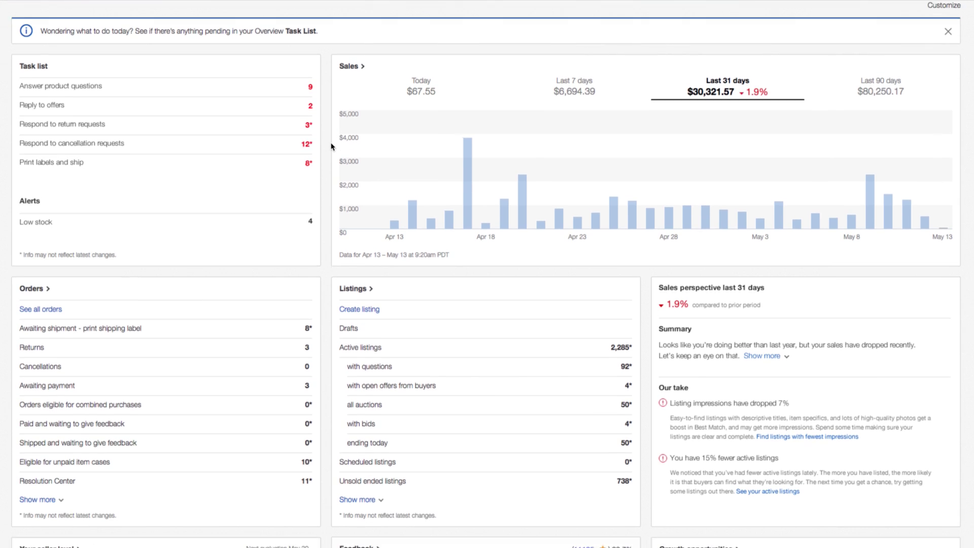
{"action": "scroll", "coordinate": [333, 146], "scroll_direction": "down", "scroll_amount": 6}
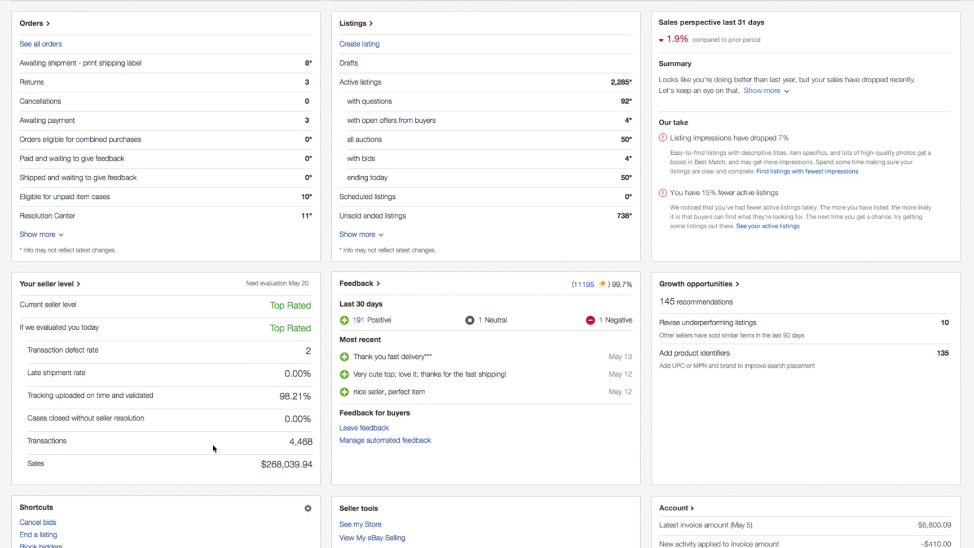
Step: In the seller level report, expand the transaction defect rate breakdown, then return to the Overview dashboard via My eBay > Selling
{"action": "left_click", "coordinate": [65, 288]}
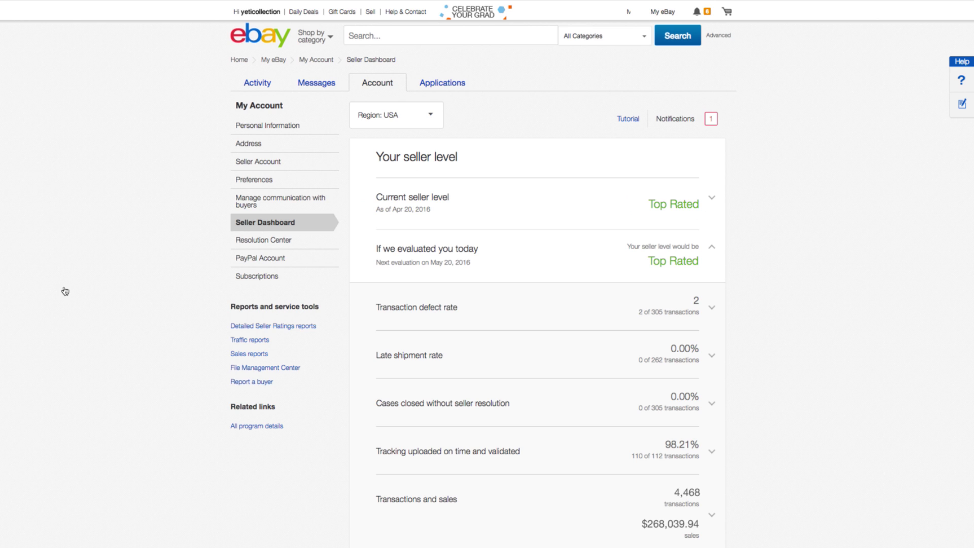
{"action": "left_click", "coordinate": [711, 312]}
{"action": "scroll", "coordinate": [710, 312], "scroll_direction": "down", "scroll_amount": 1}
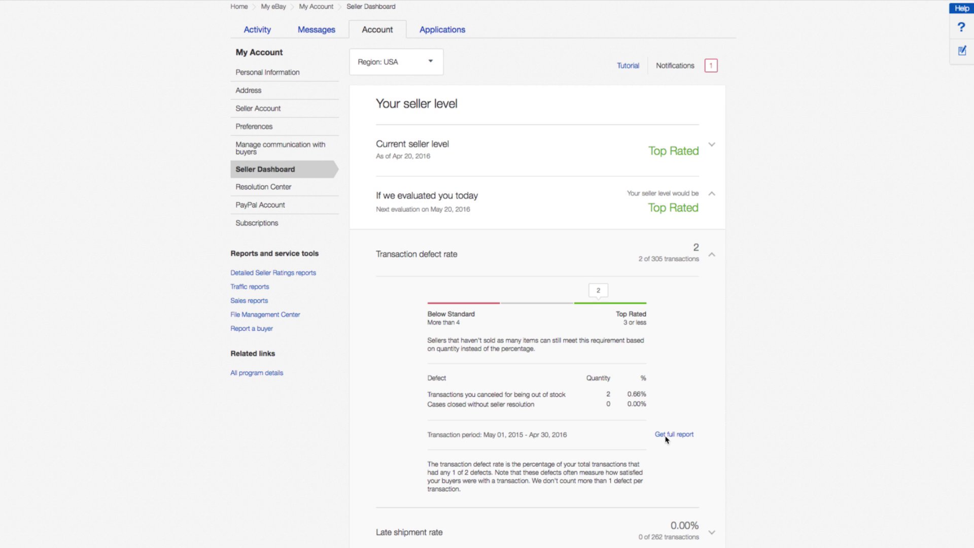
{"action": "scroll", "coordinate": [666, 439], "scroll_direction": "up", "scroll_amount": 1}
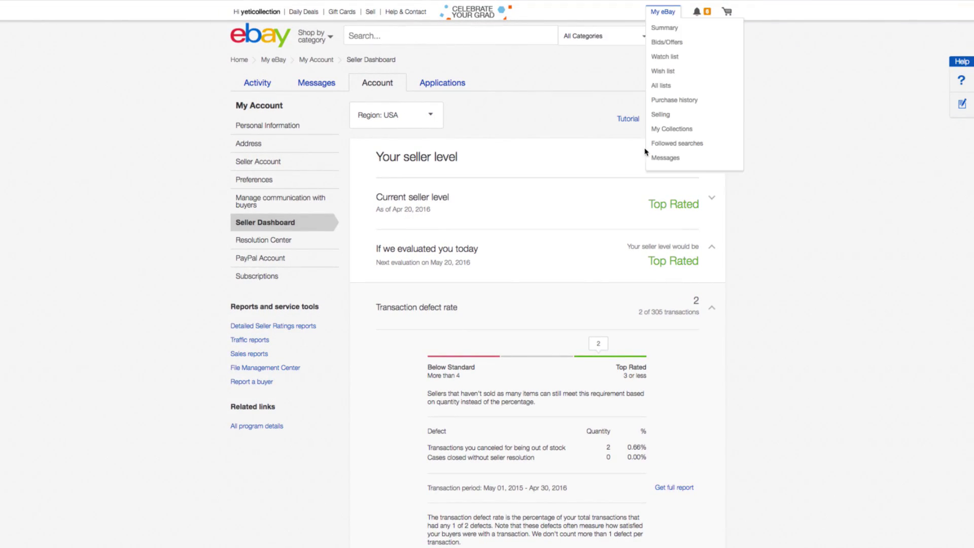
{"action": "mouse_move", "coordinate": [658, 17]}
{"action": "left_click", "coordinate": [665, 116]}
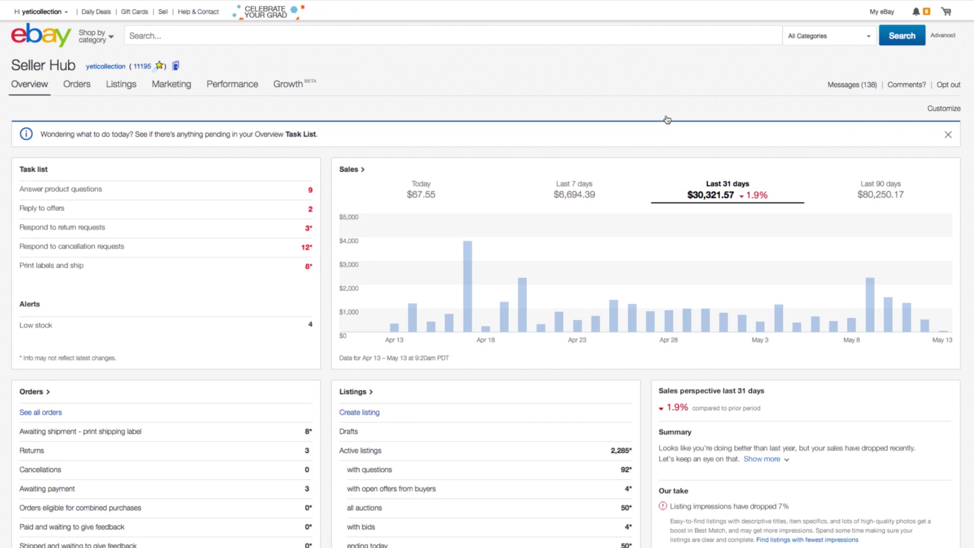